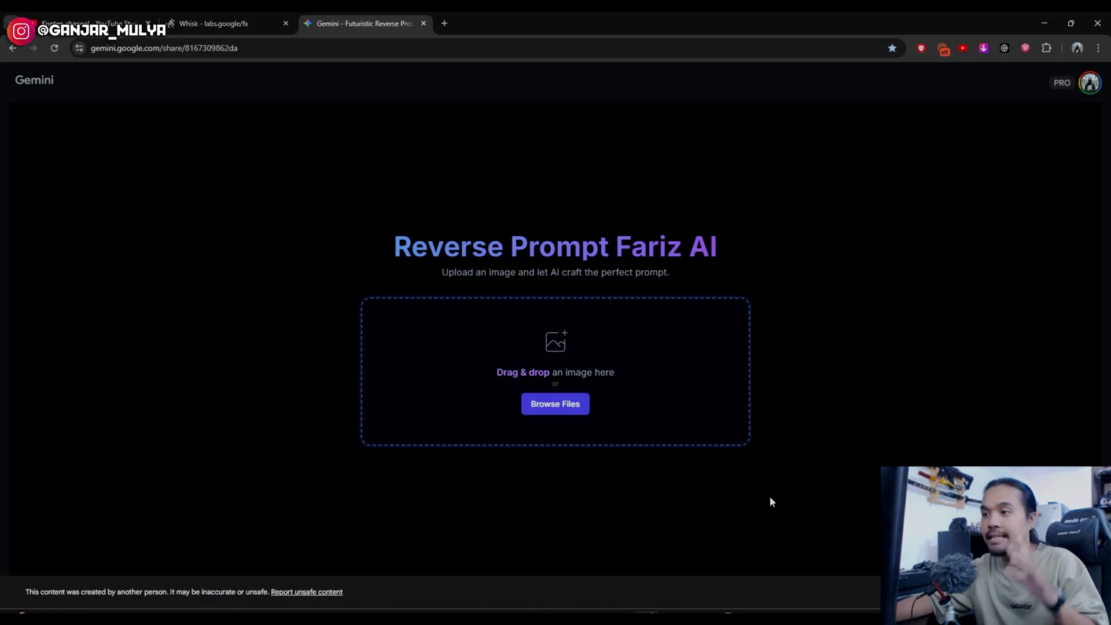
Upload the cyberpunk Oni mask image 02c790fc48e4a92f0c67837598f3a6f4.jpg from Downloads to generate a descriptive prompt from it.
click(566, 409)
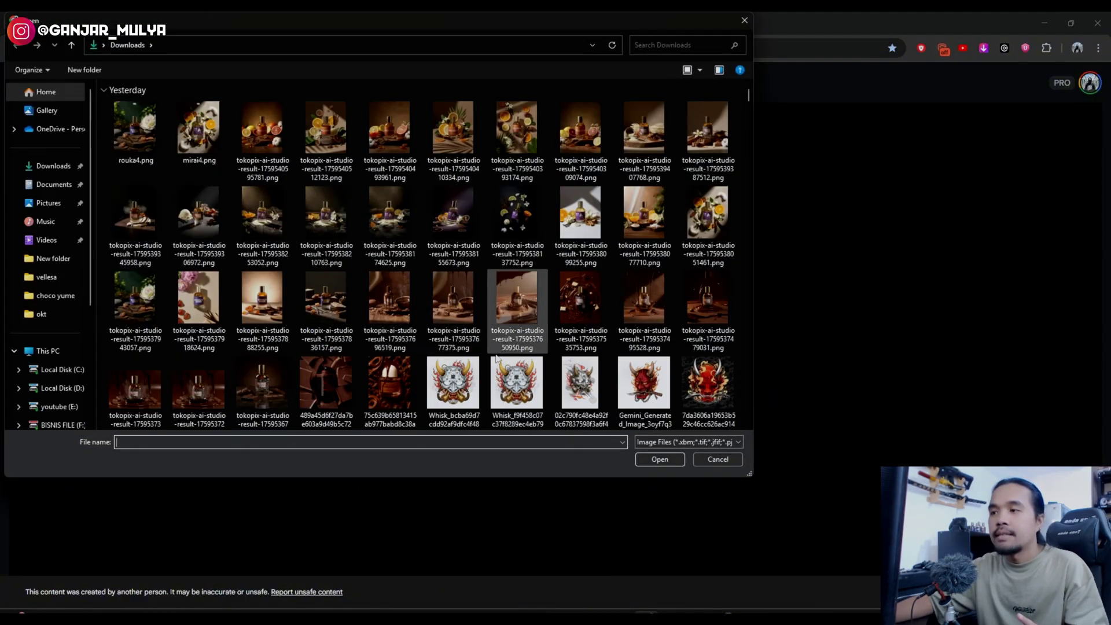
scroll(525, 360, down, 2)
double_click(585, 272)
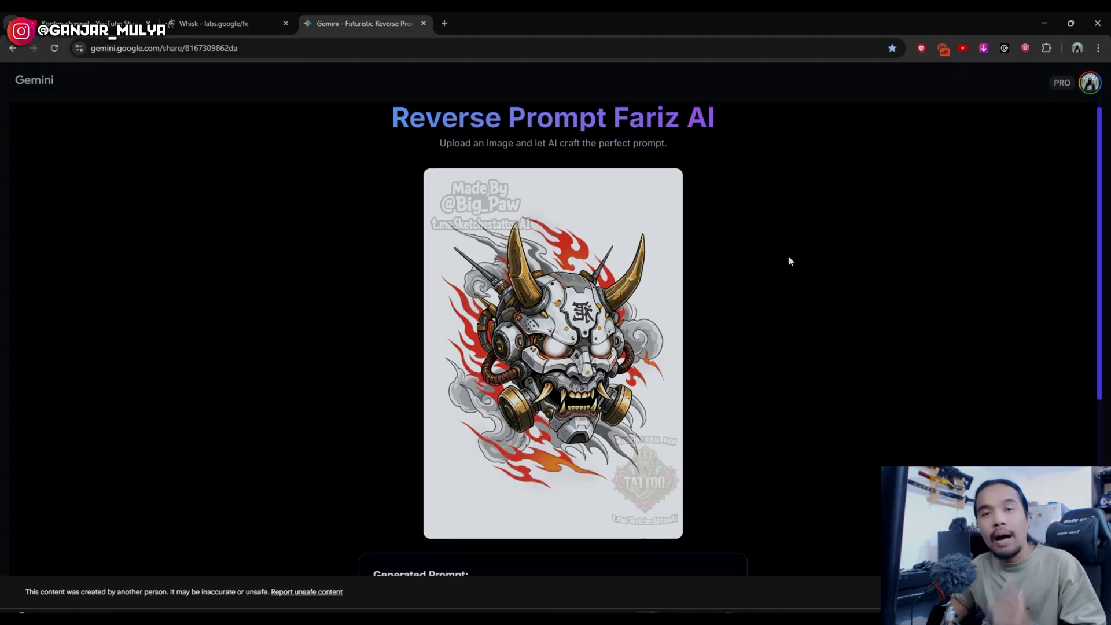
scroll(789, 259, down, 5)
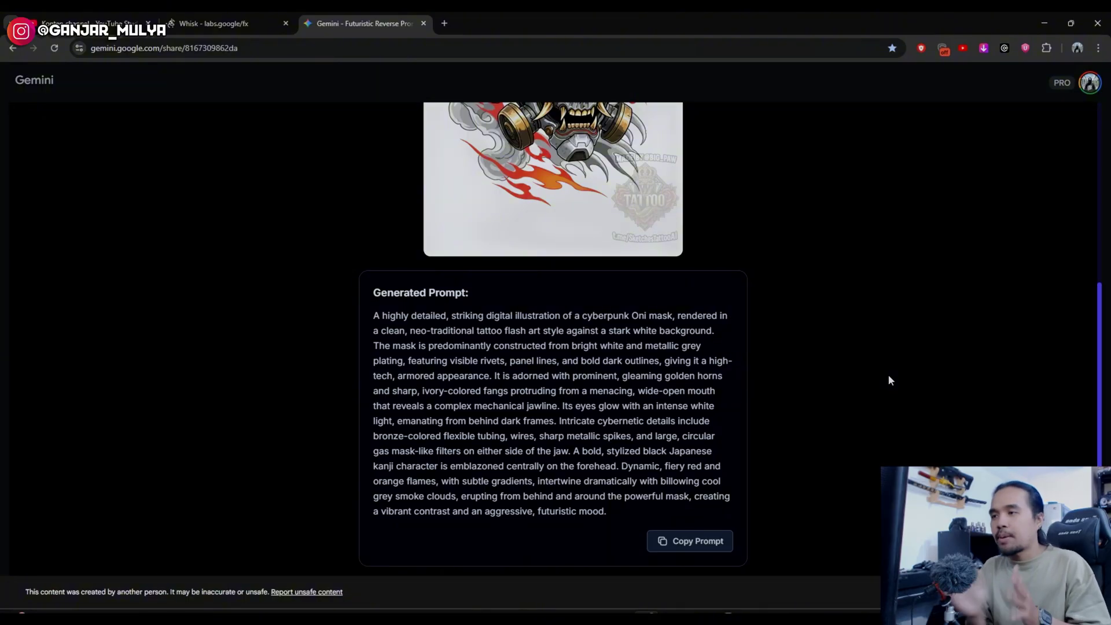
scroll(890, 378, up, 3)
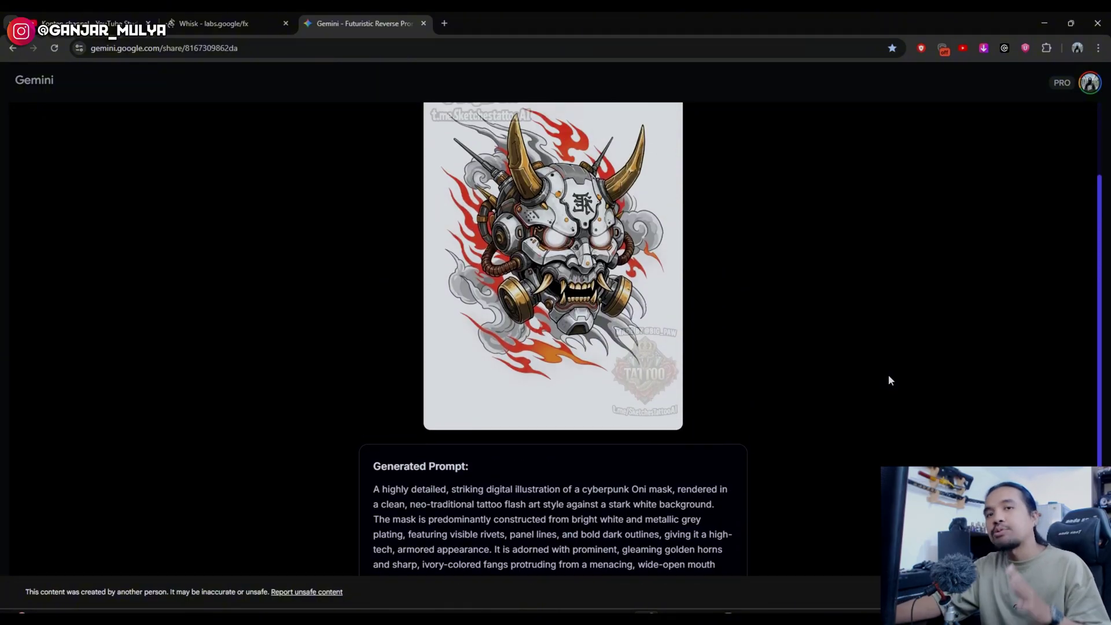
Switch to Whisk and paste the generated cyberpunk Oni mask prompt as the image description.
key(ctrl+shift+Tab)
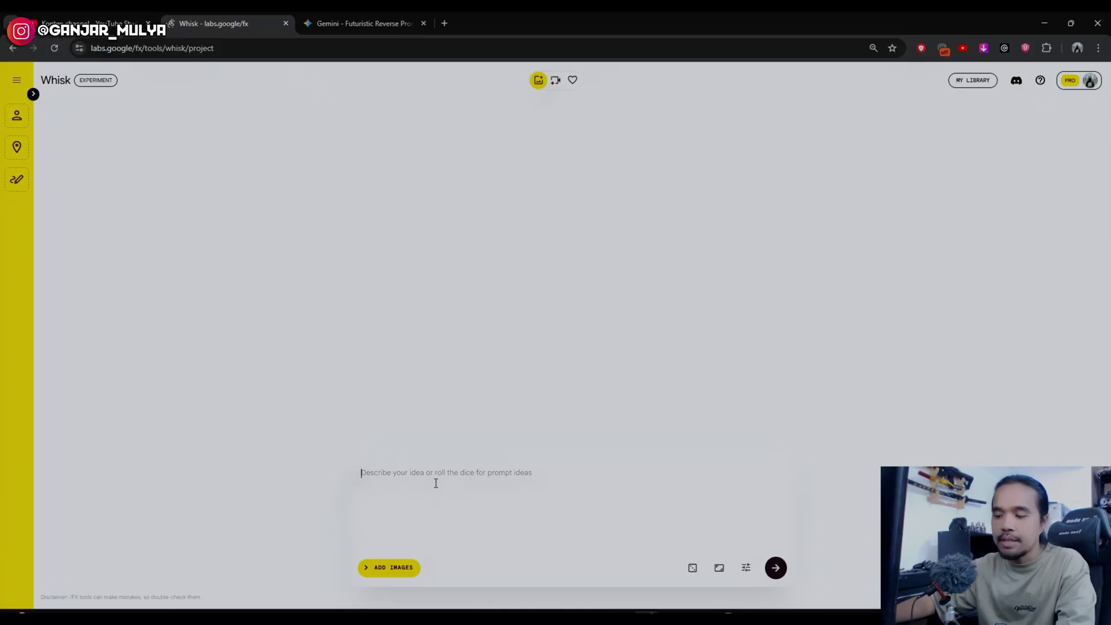
key(ctrl+v)
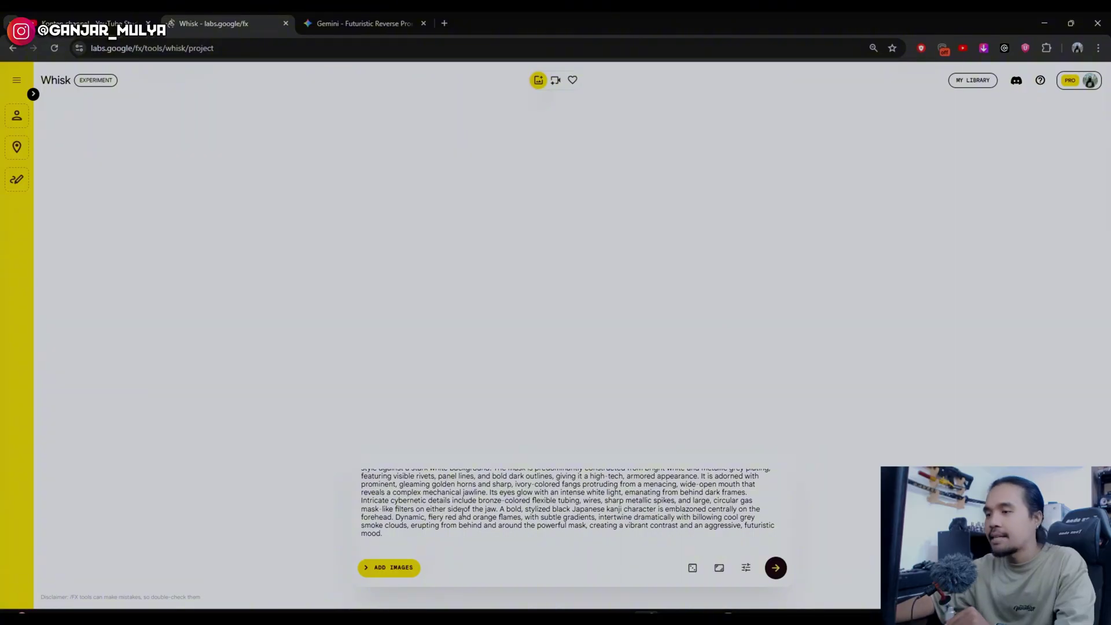
scroll(463, 512, up, 2)
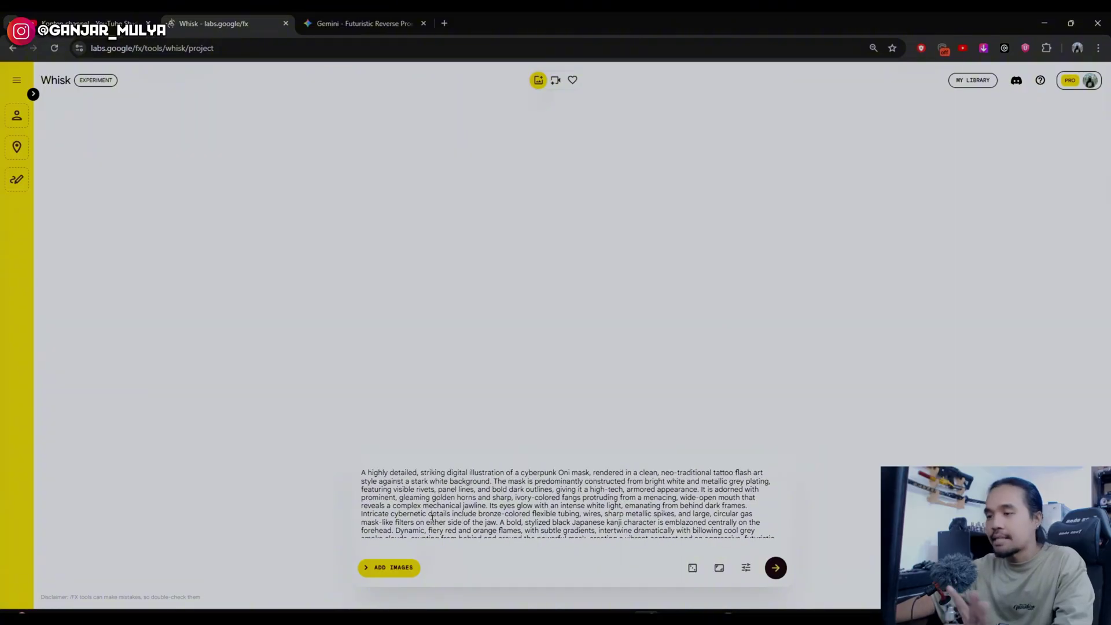
Examine the available aspect ratios and the seed and precise reference settings for image generation.
click(719, 569)
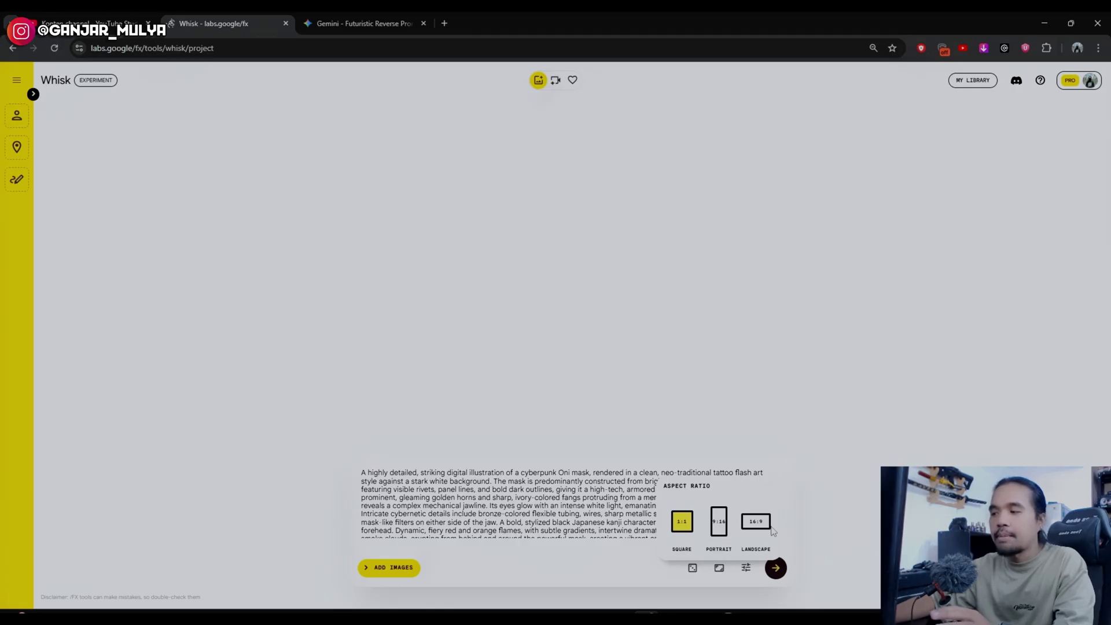
scroll(510, 550, down, 1)
click(720, 568)
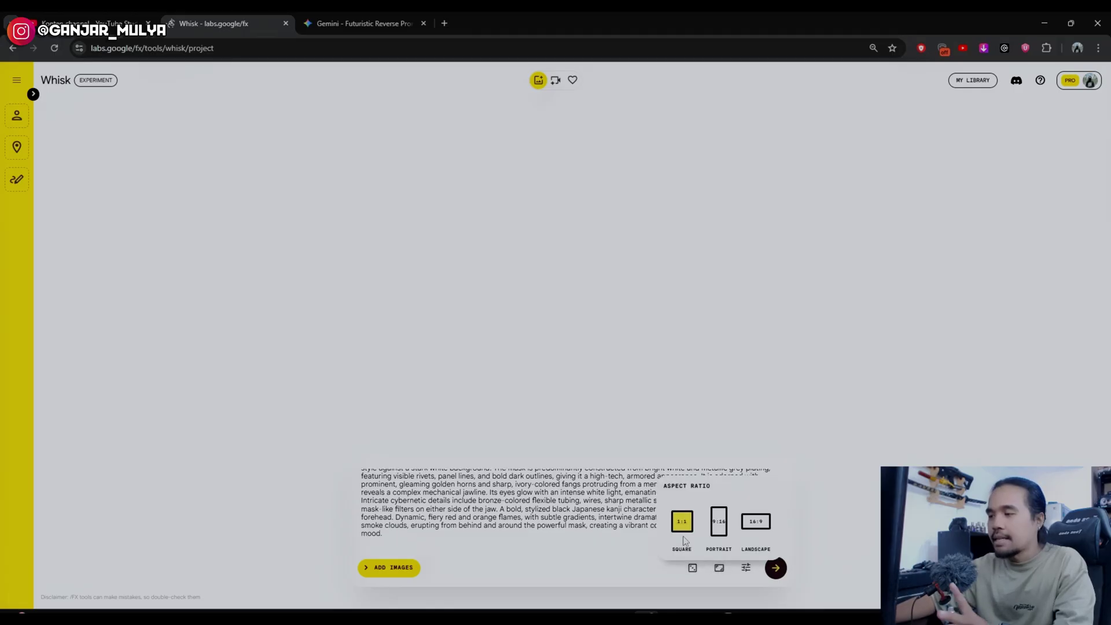
click(720, 571)
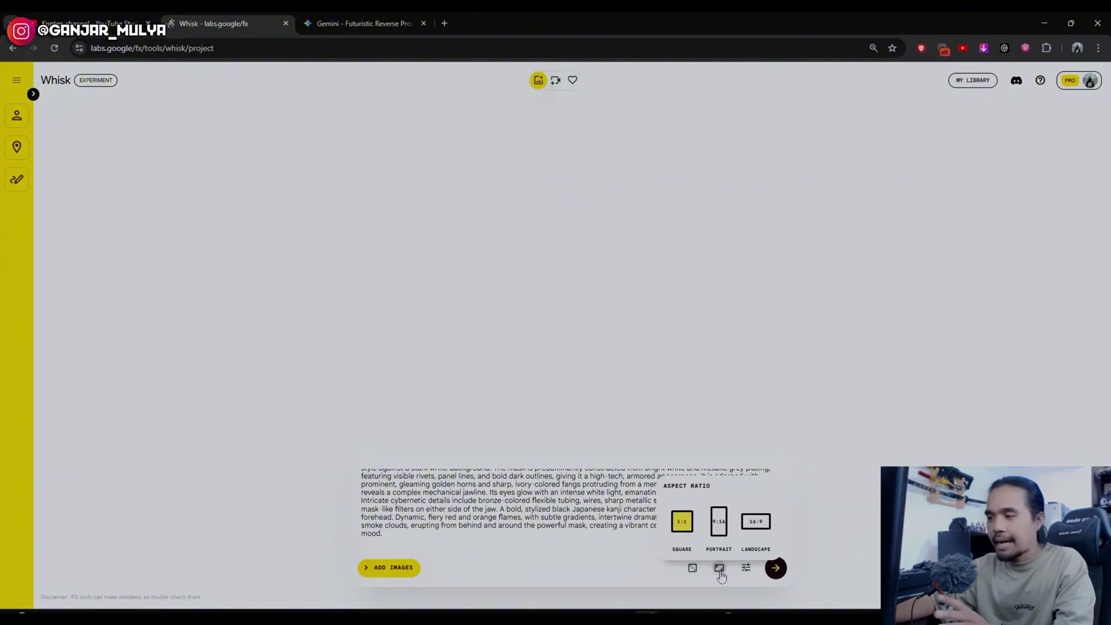
click(747, 569)
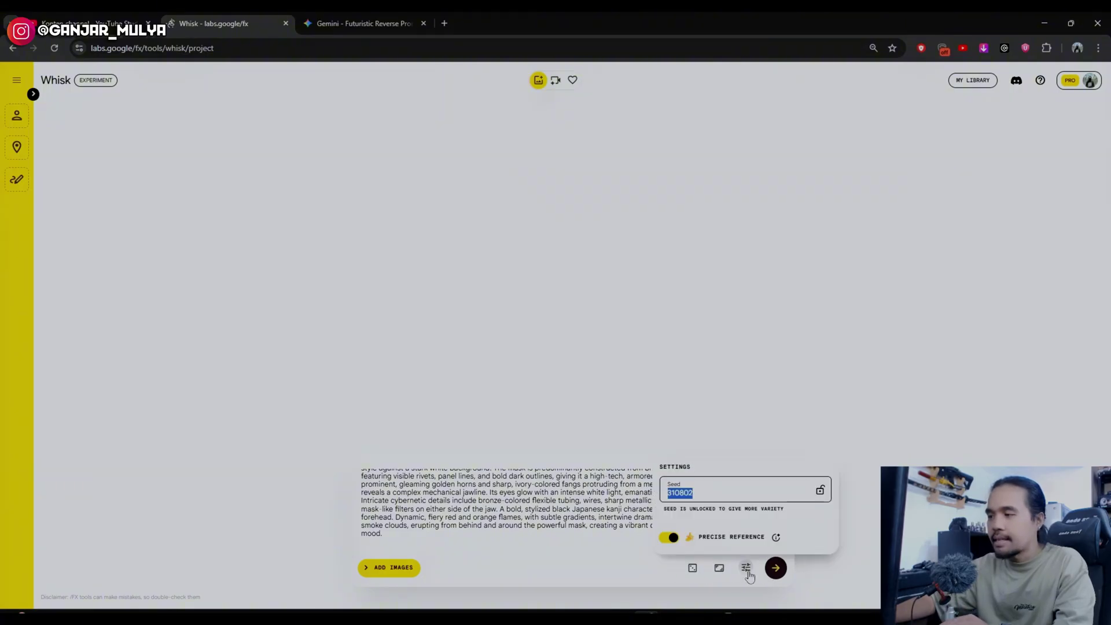
Try a random prompt idea, and restore the copied cyberpunk Oni mask prompt in its place.
click(693, 570)
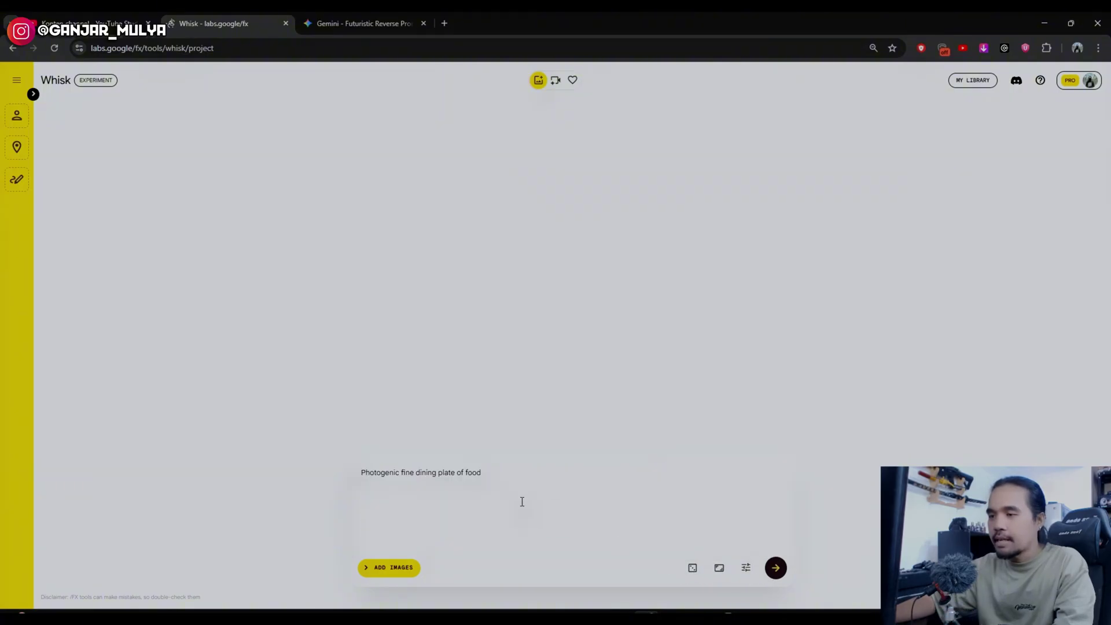
key(ctrl+a)
key(ctrl+v)
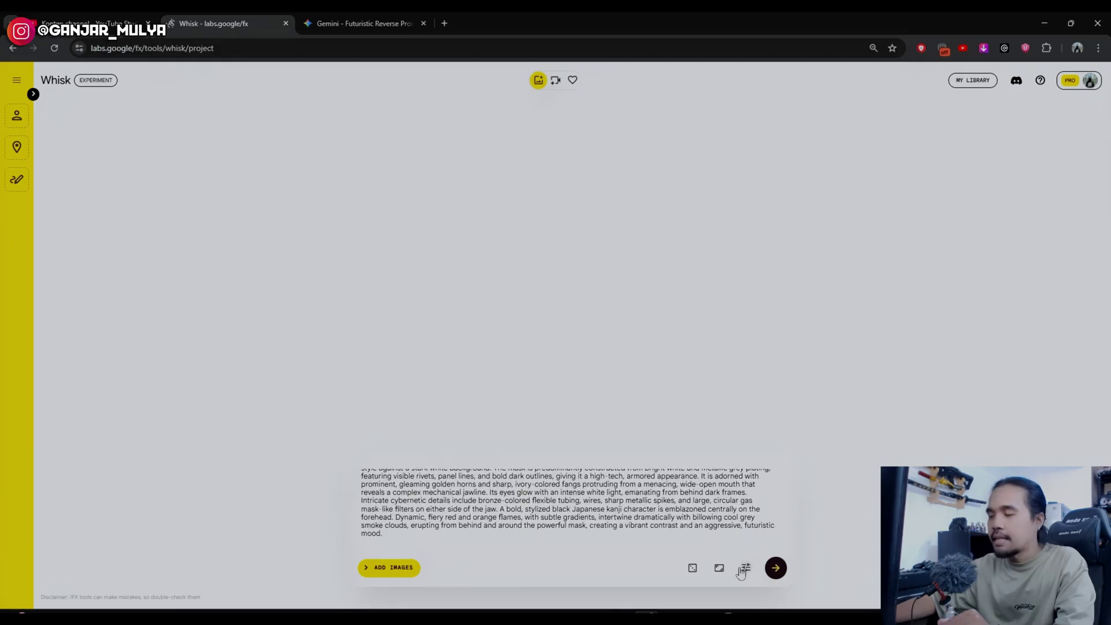
Generate images from the cyberpunk Oni mask prompt, keeping the square 1:1 aspect ratio.
click(719, 569)
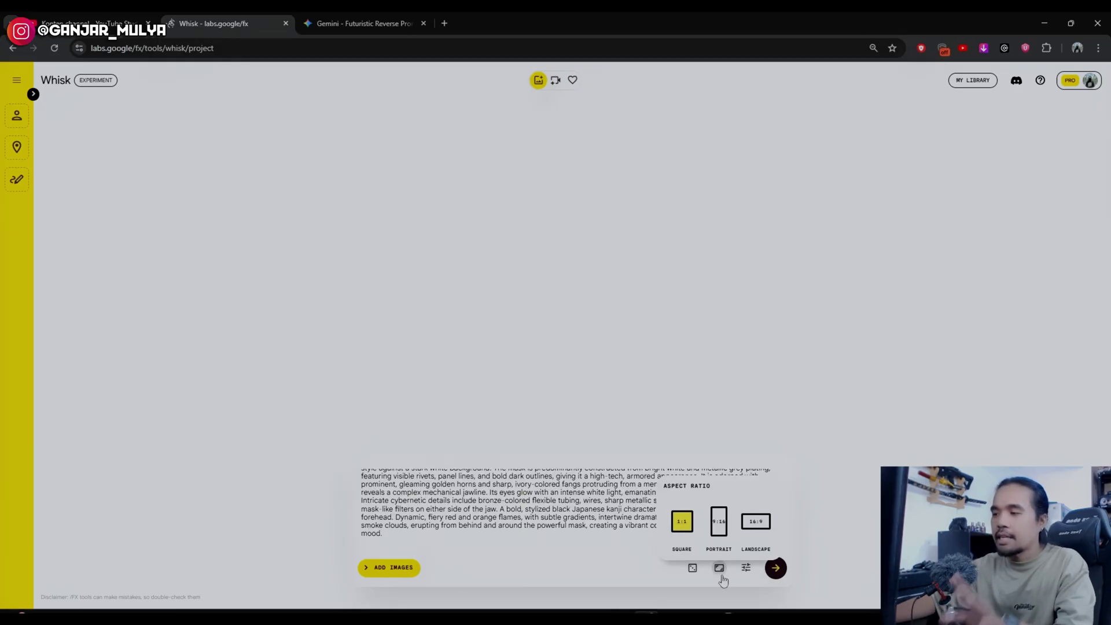
click(776, 569)
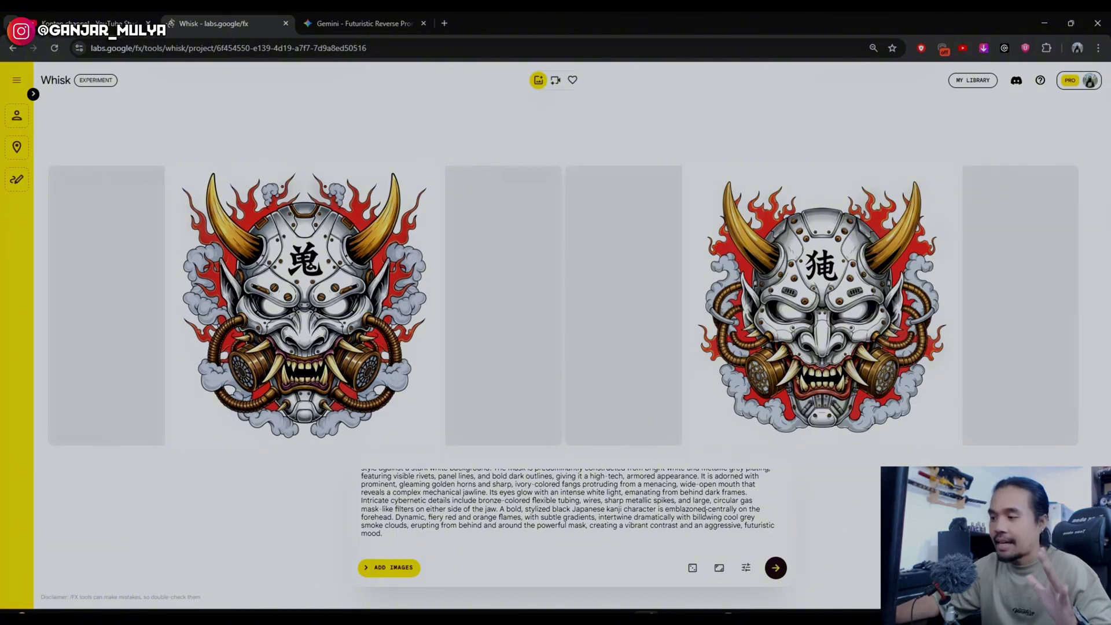
Open the reference image 02c790fc48e4a92f0c67837598f3a6f4.jpg from Downloads and place it between the two generated masks for comparison.
mouse_move(698, 617)
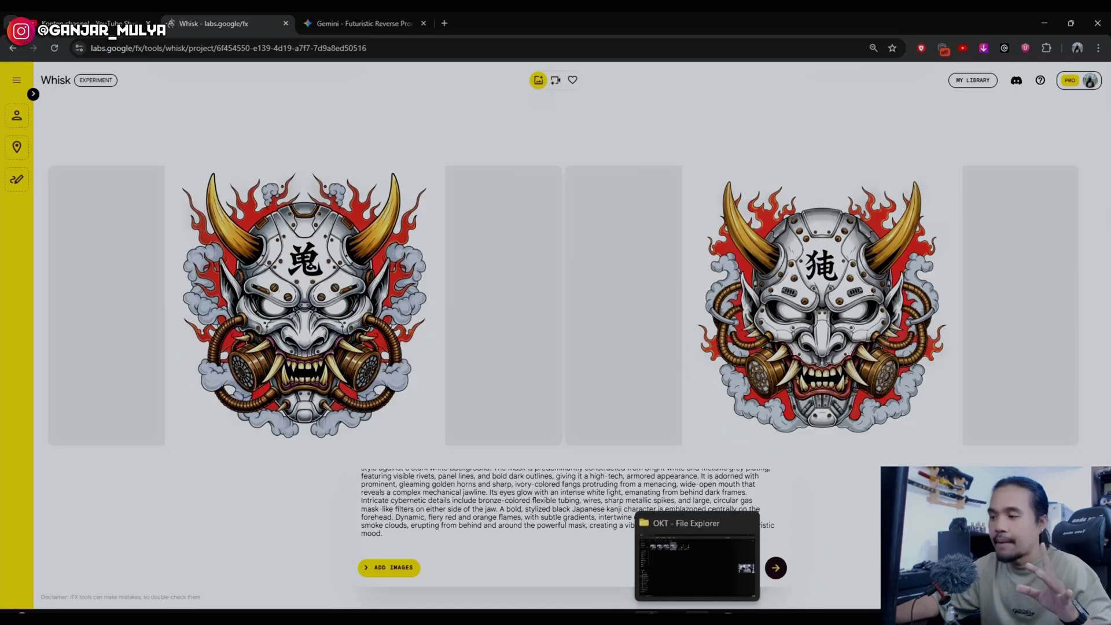
click(697, 617)
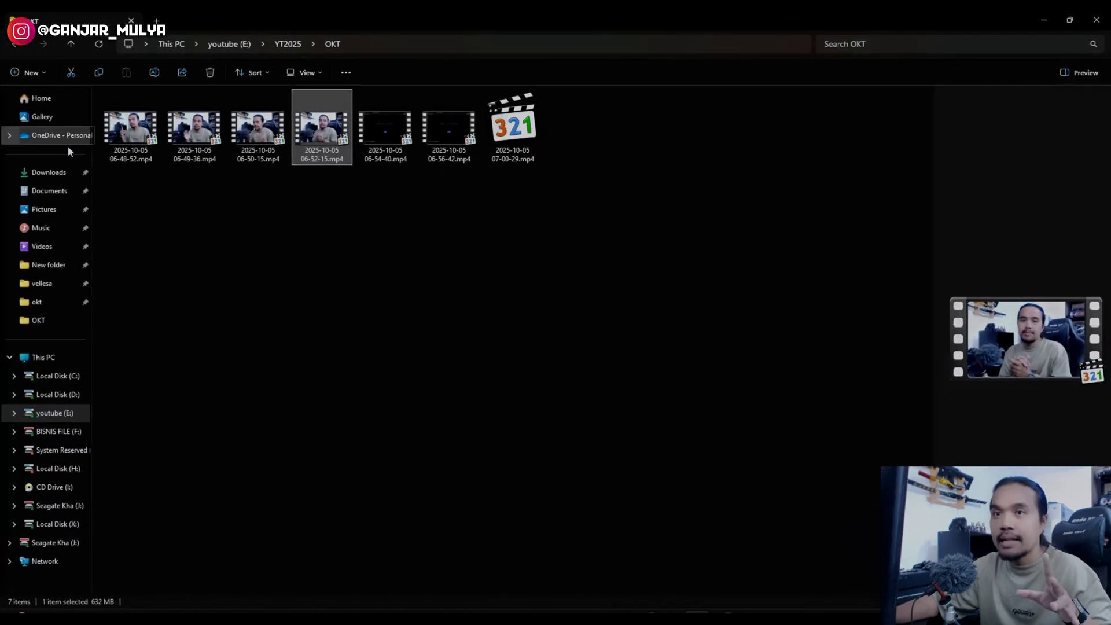
click(52, 173)
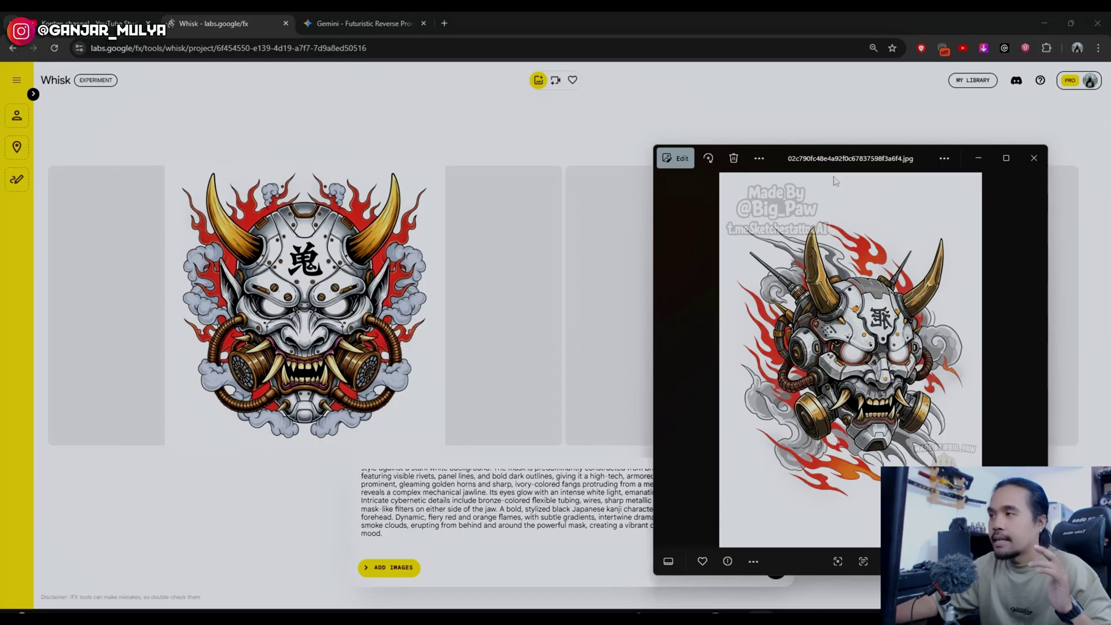
drag(853, 162, 551, 161)
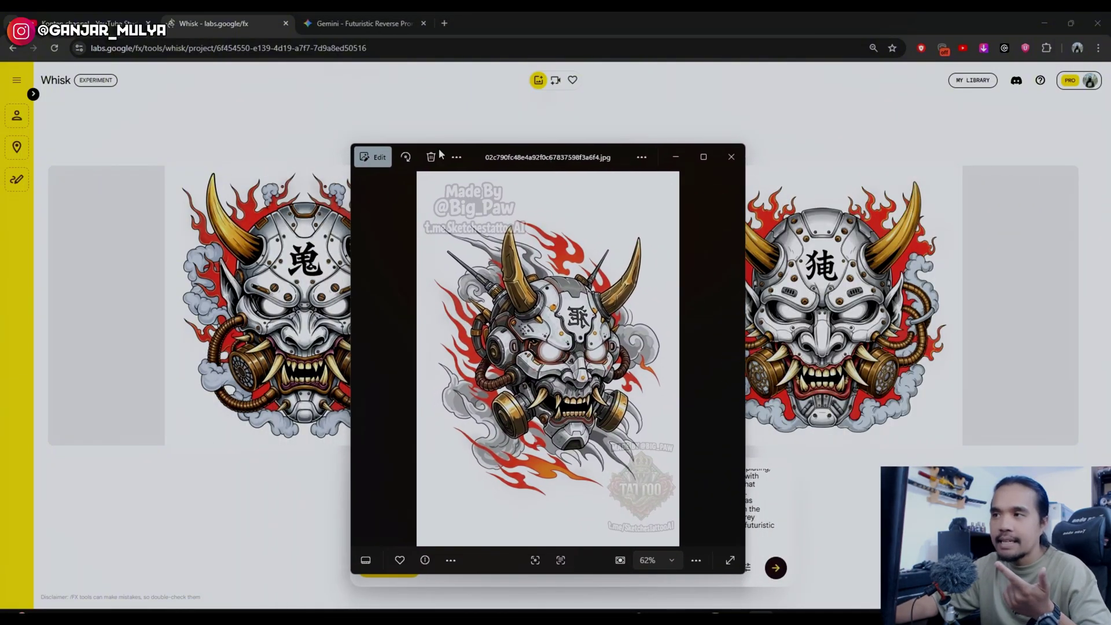
drag(605, 157, 607, 252)
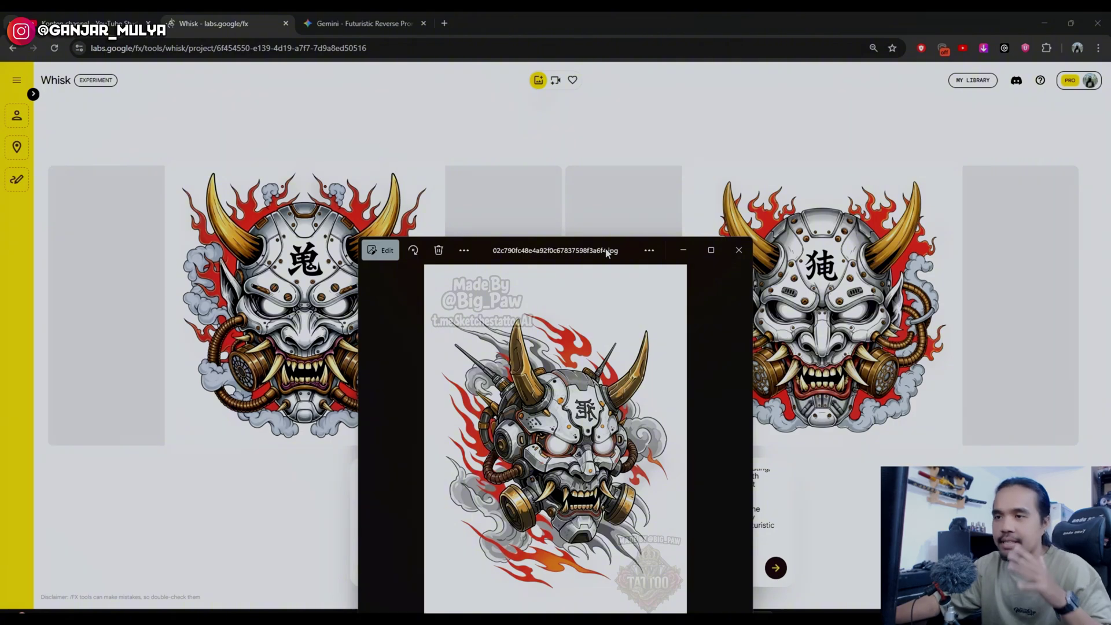
Return to the Gemini reverse prompt page, review the reference image with its generated prompt, and copy the prompt again.
click(352, 25)
scroll(452, 470, down, 3)
scroll(451, 468, up, 4)
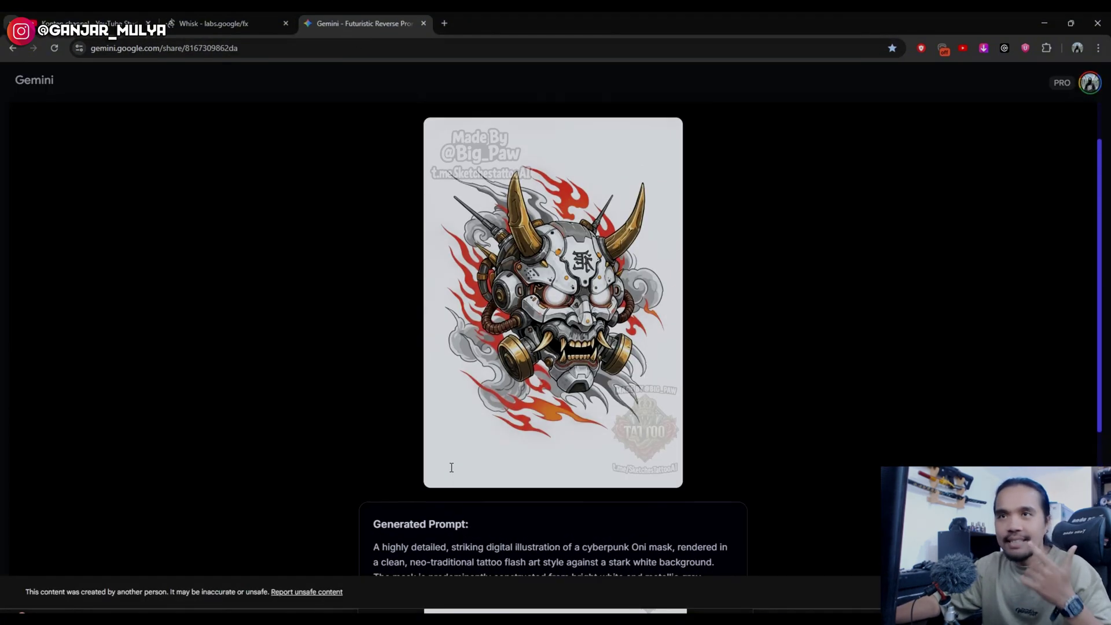
scroll(452, 471, down, 4)
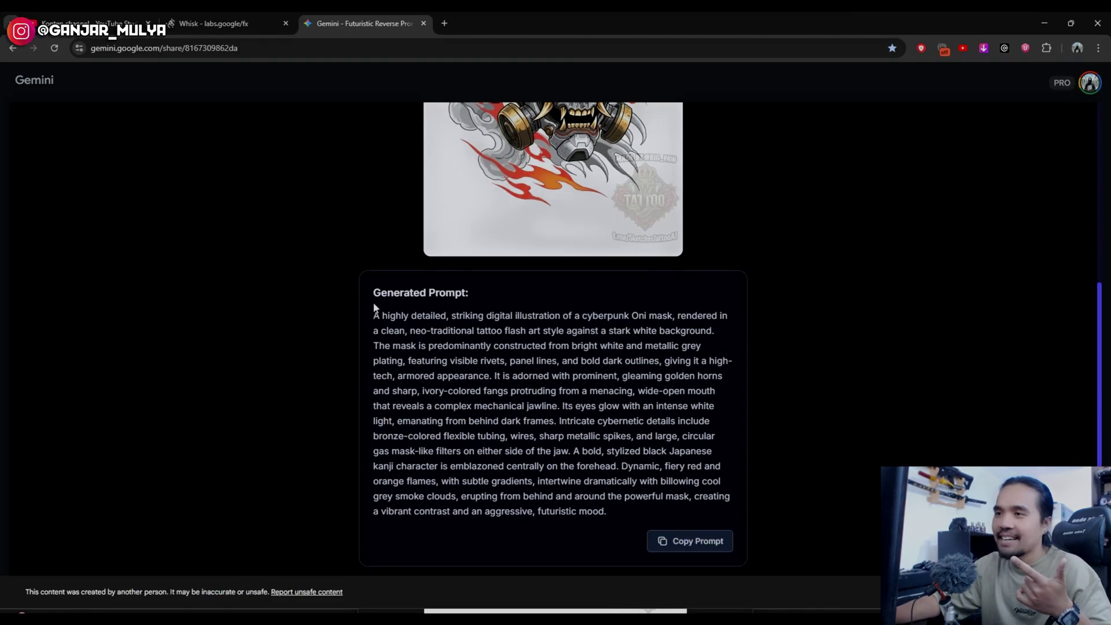
click(675, 542)
Generate another set of images in Whisk from the same prompt and compare them with the first set.
click(246, 27)
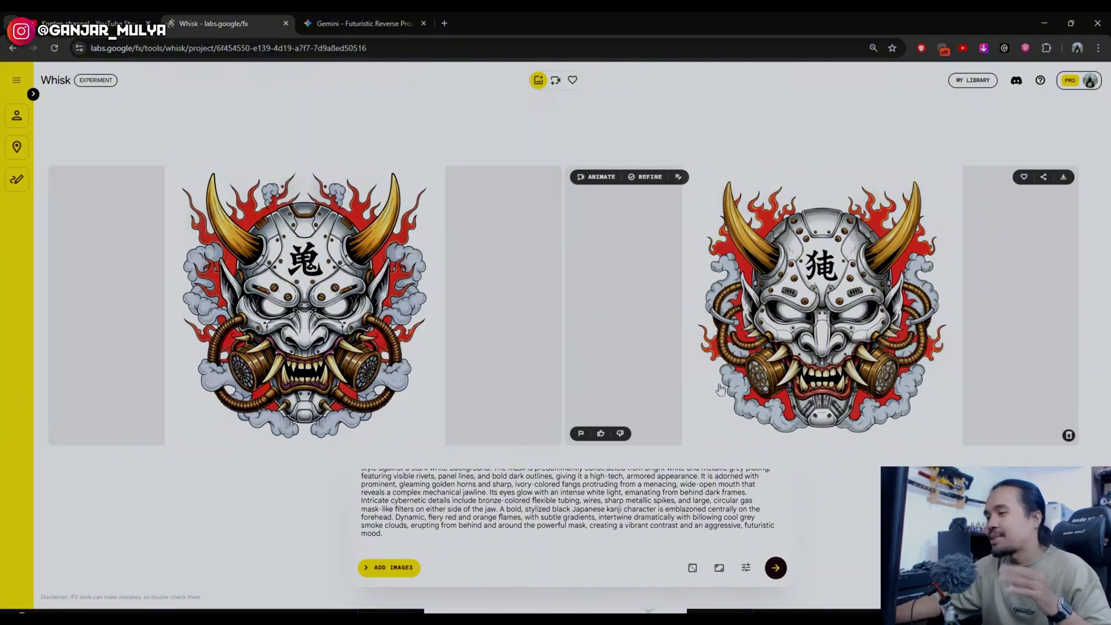
click(775, 568)
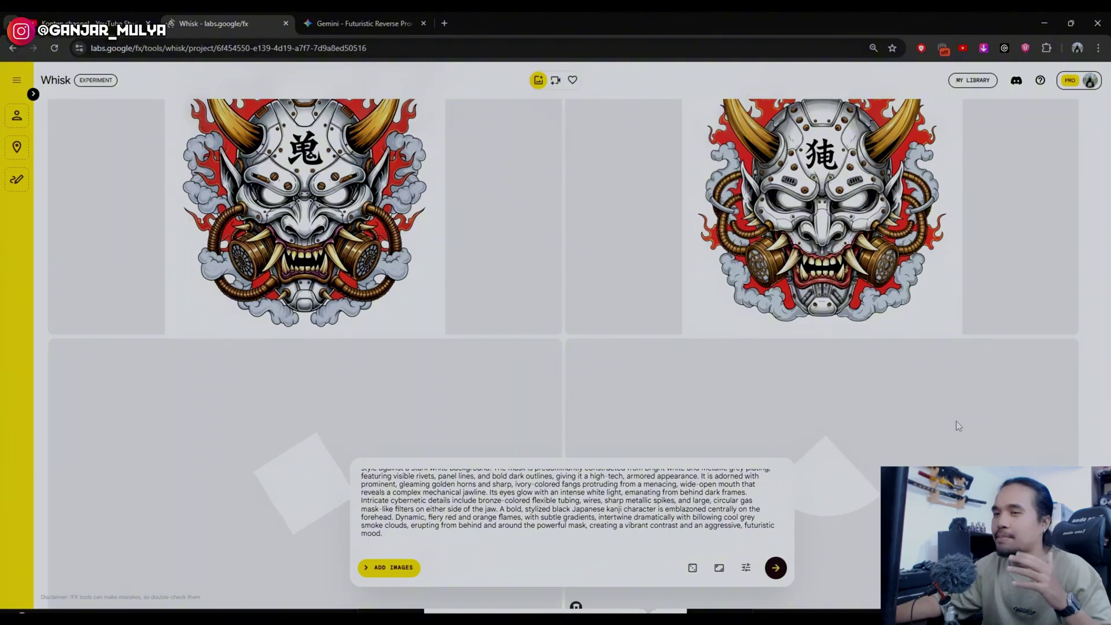
scroll(943, 424, down, 3)
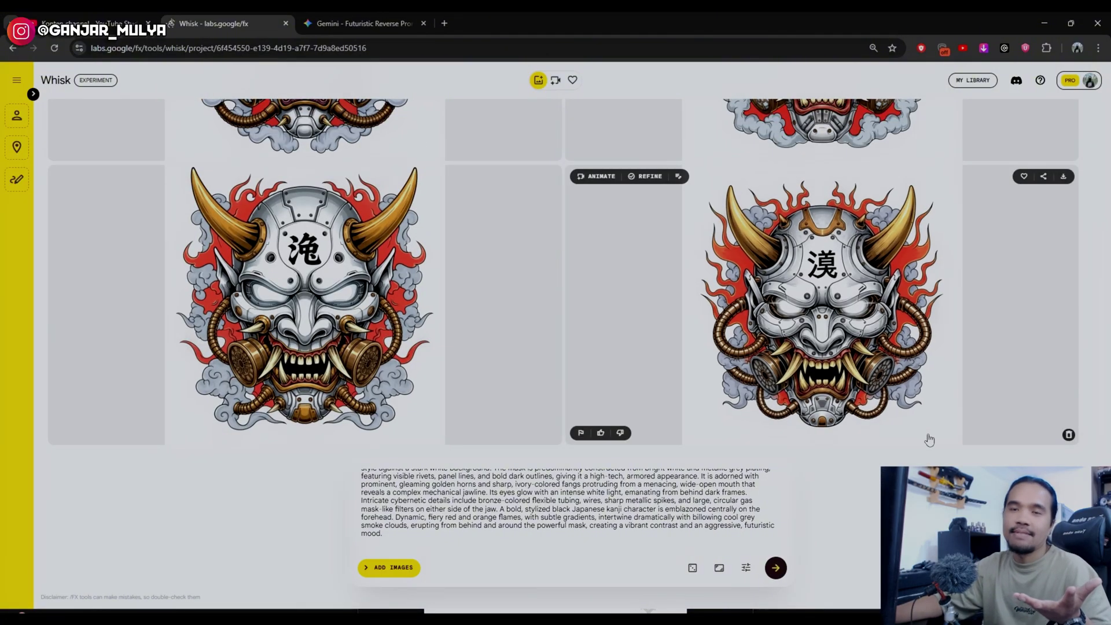
scroll(929, 440, up, 1)
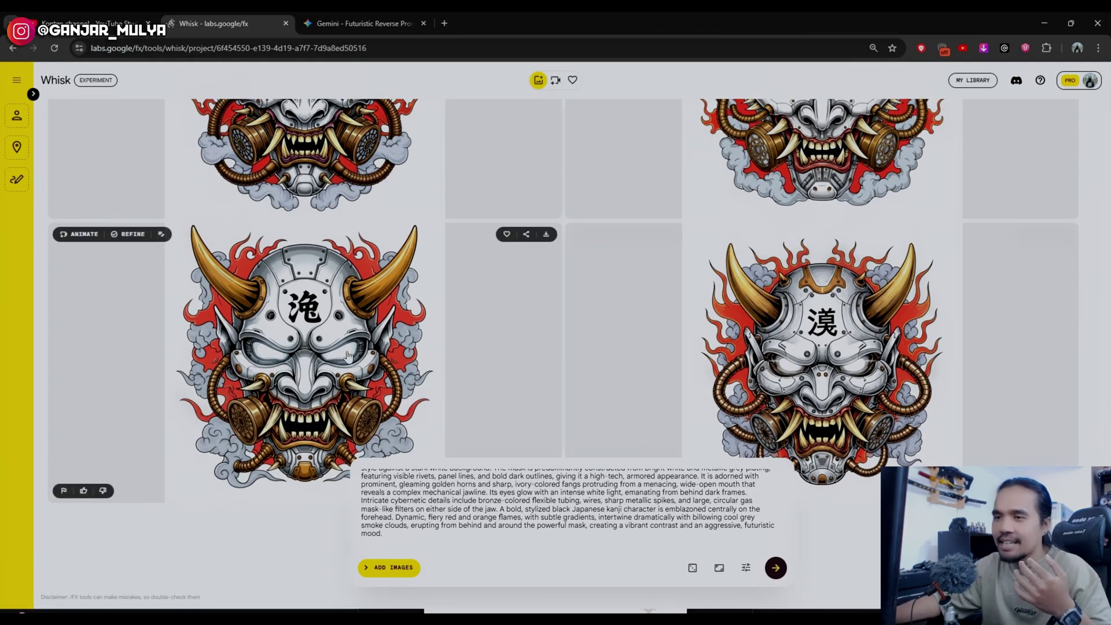
scroll(348, 356, down, 1)
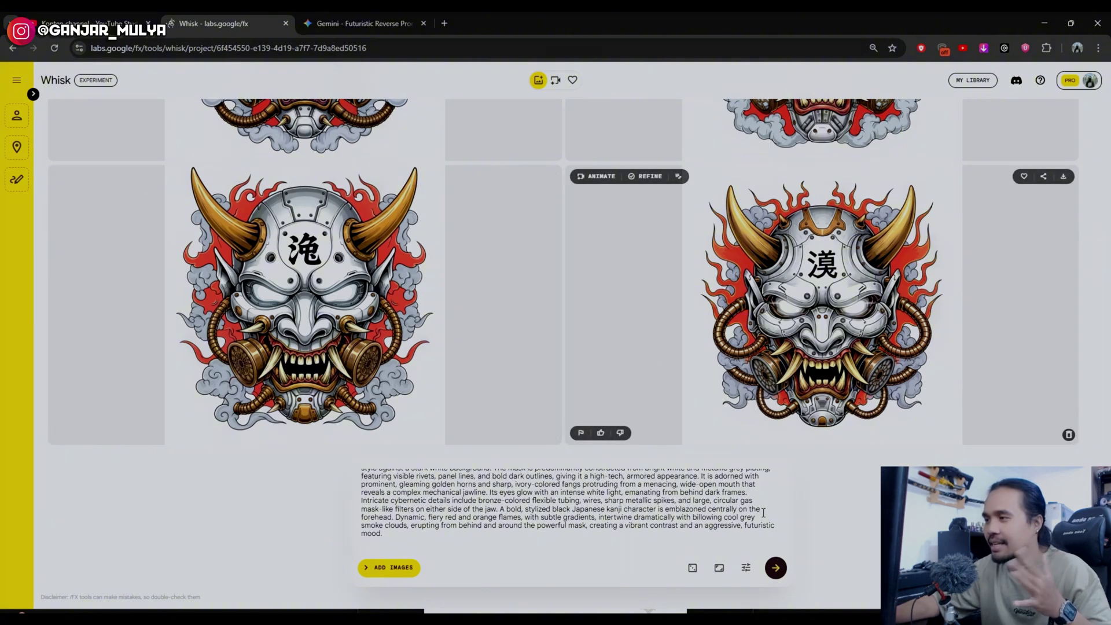
scroll(692, 377, up, 2)
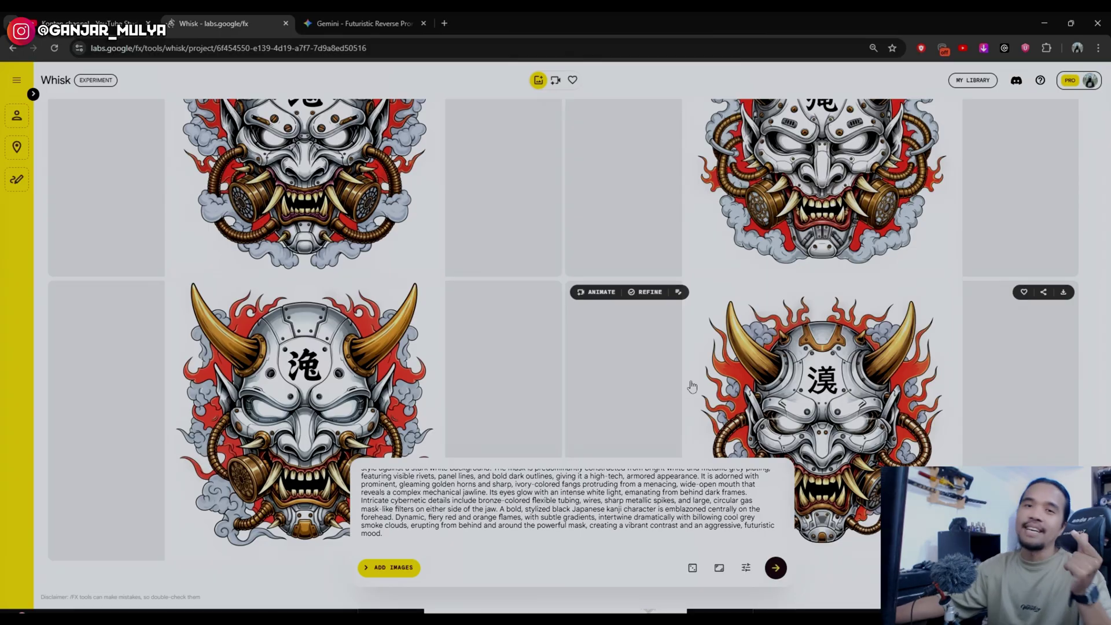
Reset the Gemini reverse prompt tool and upload the red Oni mask image 7da3606a19653b529c46cc626ac9144b.jpg to generate its prompt.
click(350, 26)
scroll(629, 388, up, 5)
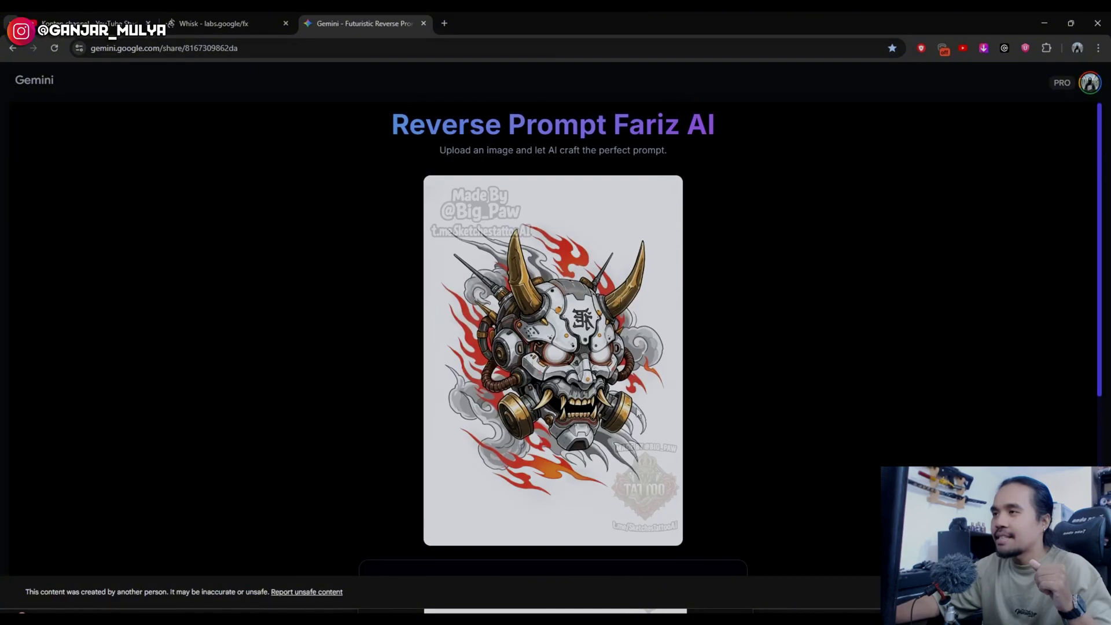
click(54, 48)
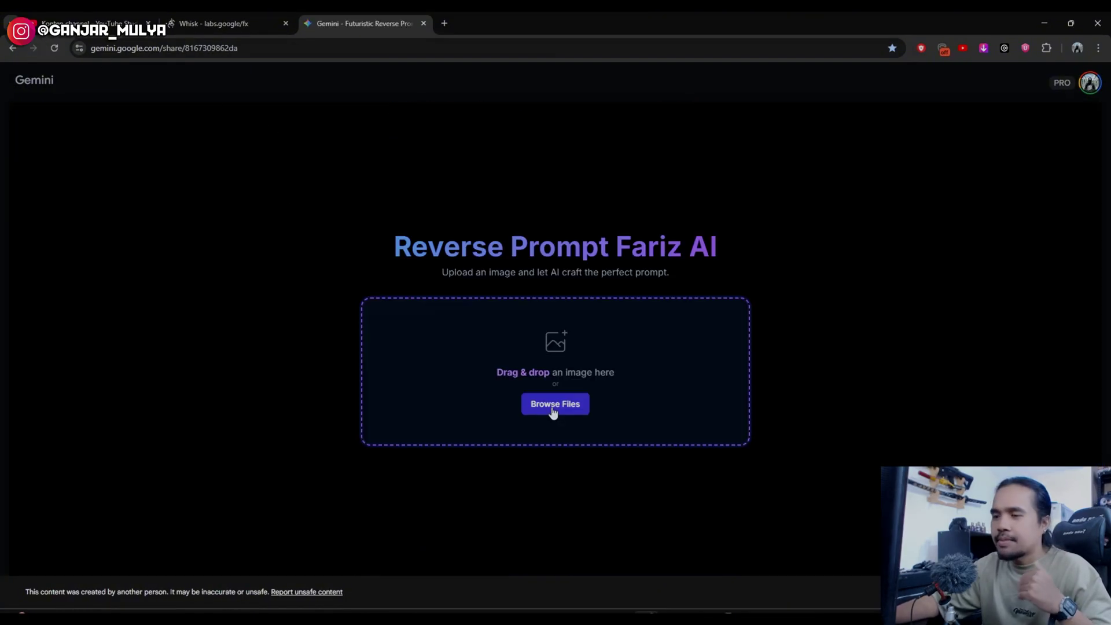
click(553, 407)
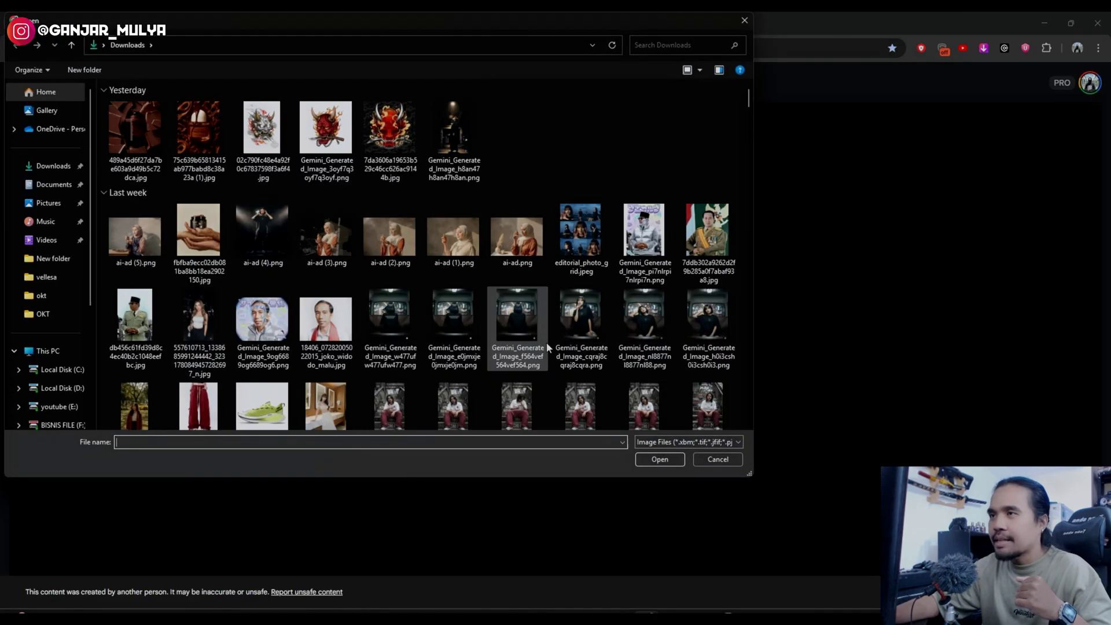
scroll(449, 373, down, 2)
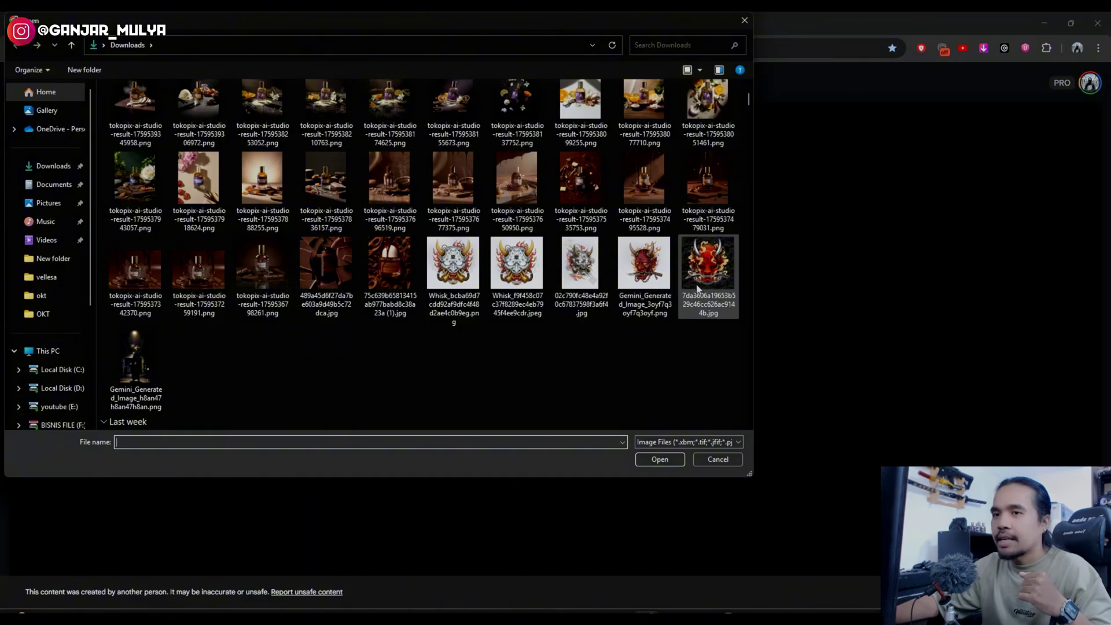
click(699, 289)
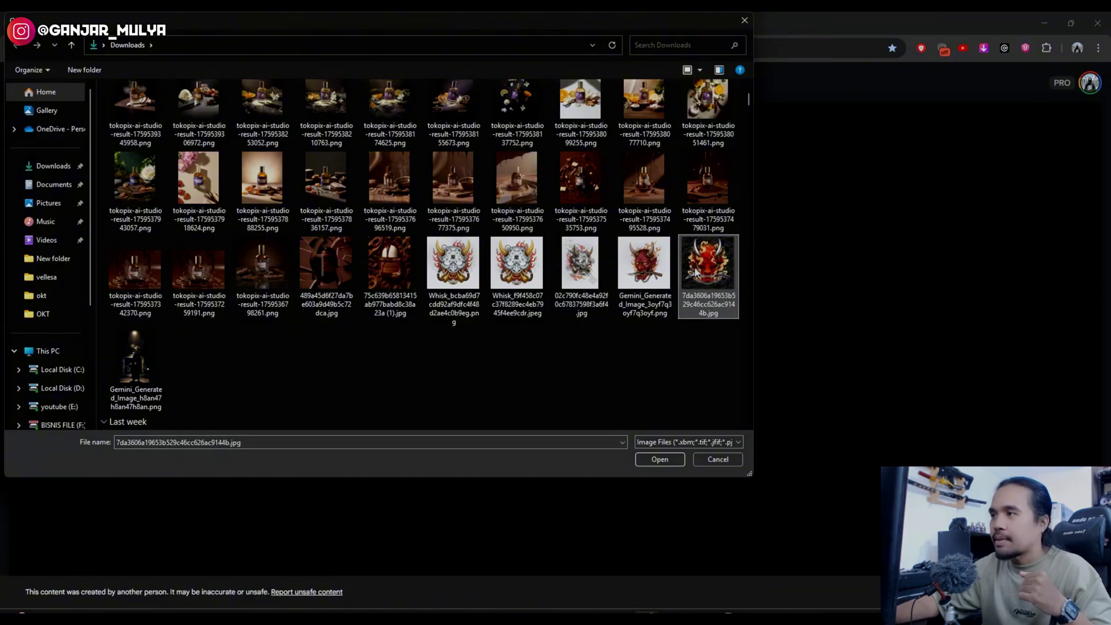
double_click(696, 272)
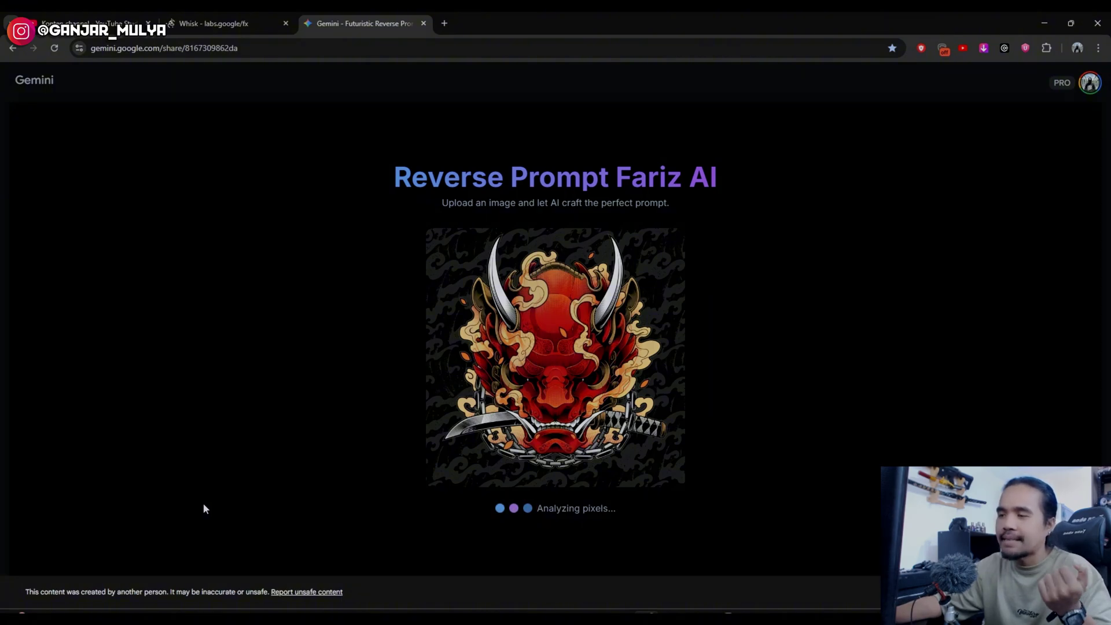
scroll(298, 454, down, 3)
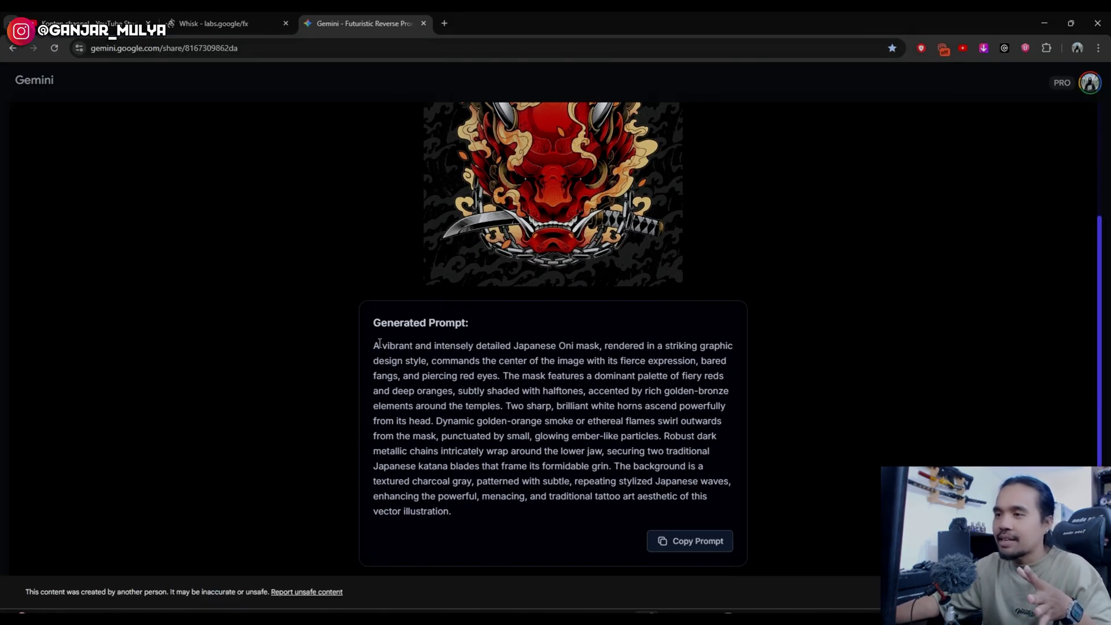
Copy the red Oni mask's generated prompt, replace the old prompt in Whisk with it, and generate images.
drag(379, 343, 656, 530)
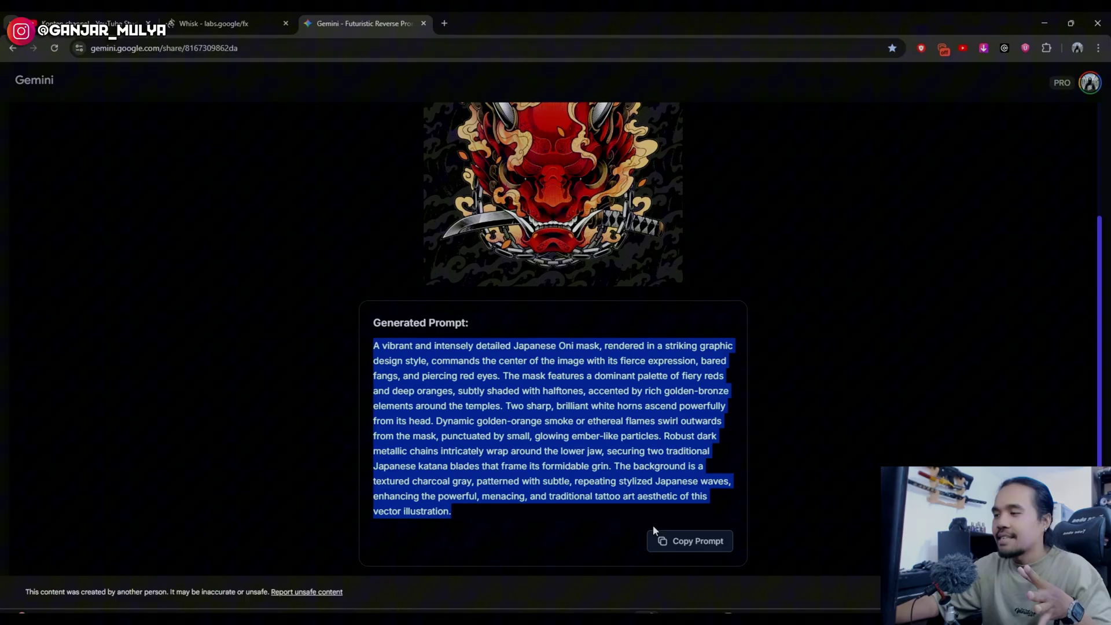
click(687, 541)
click(214, 23)
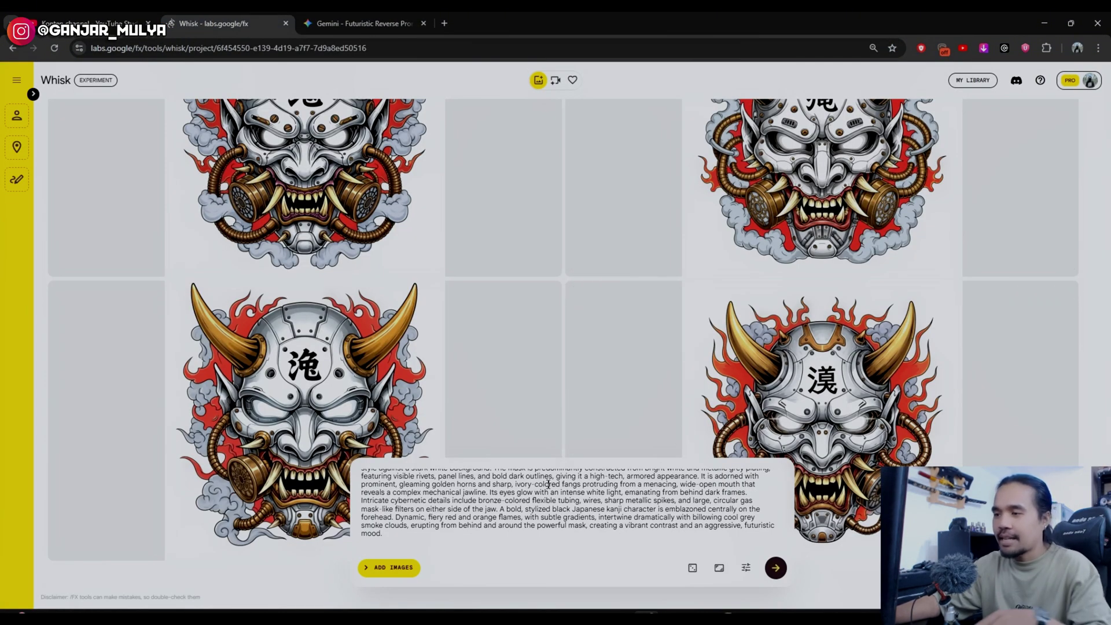
key(ctrl+a)
key(ctrl+v)
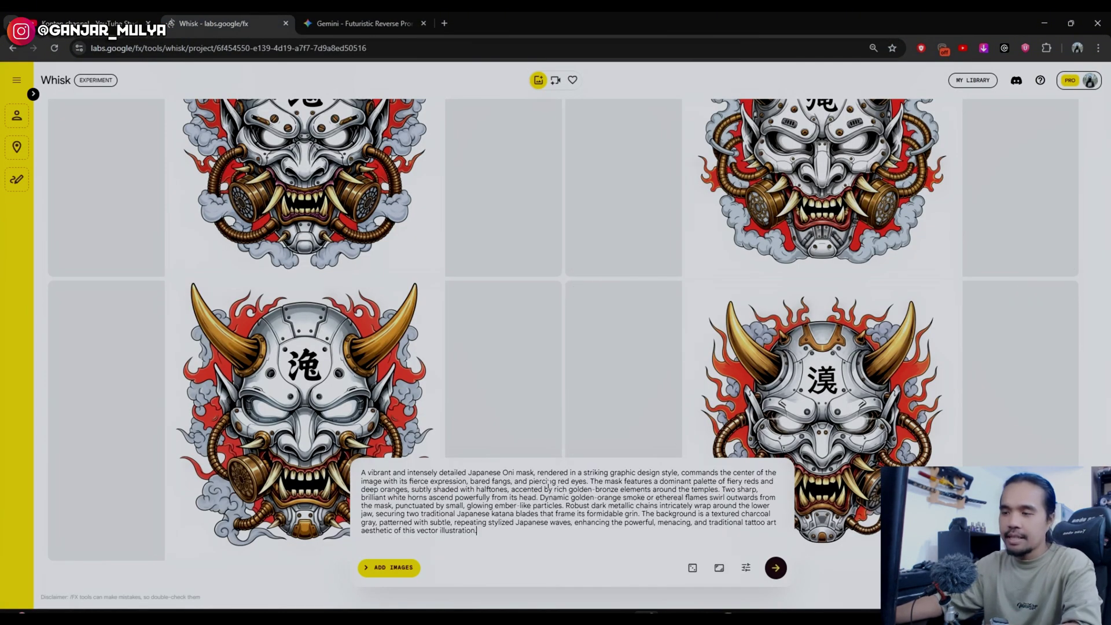
click(776, 569)
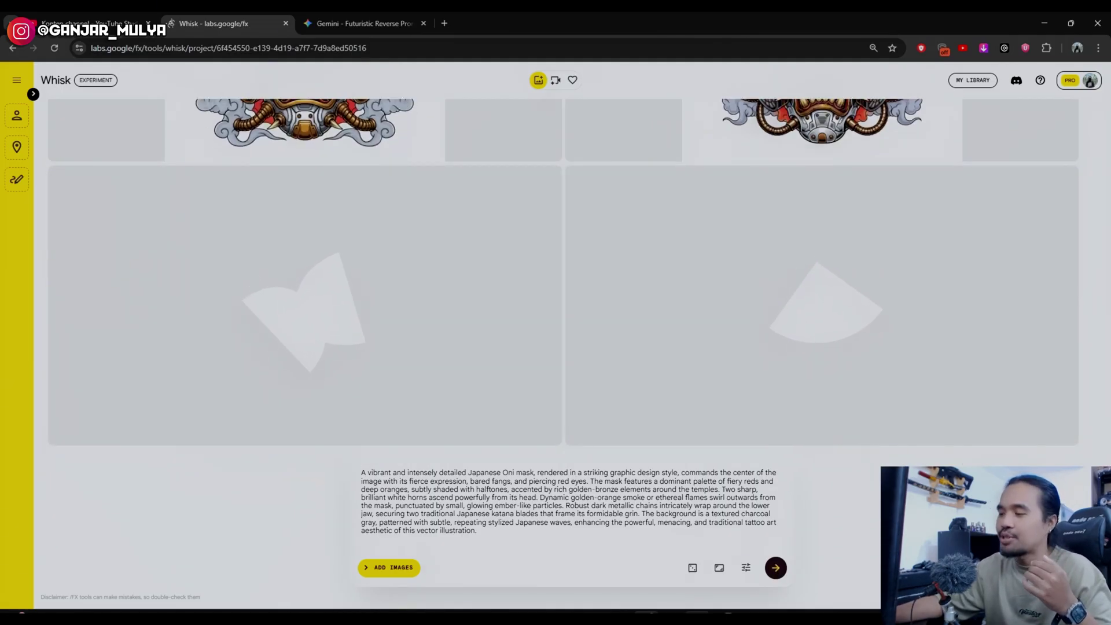
Open the reference image 7da3606a19653b529c46cc626ac9144b.jpg from Downloads and place it between the two generated red masks for comparison.
key(alt+Tab)
double_click(835, 159)
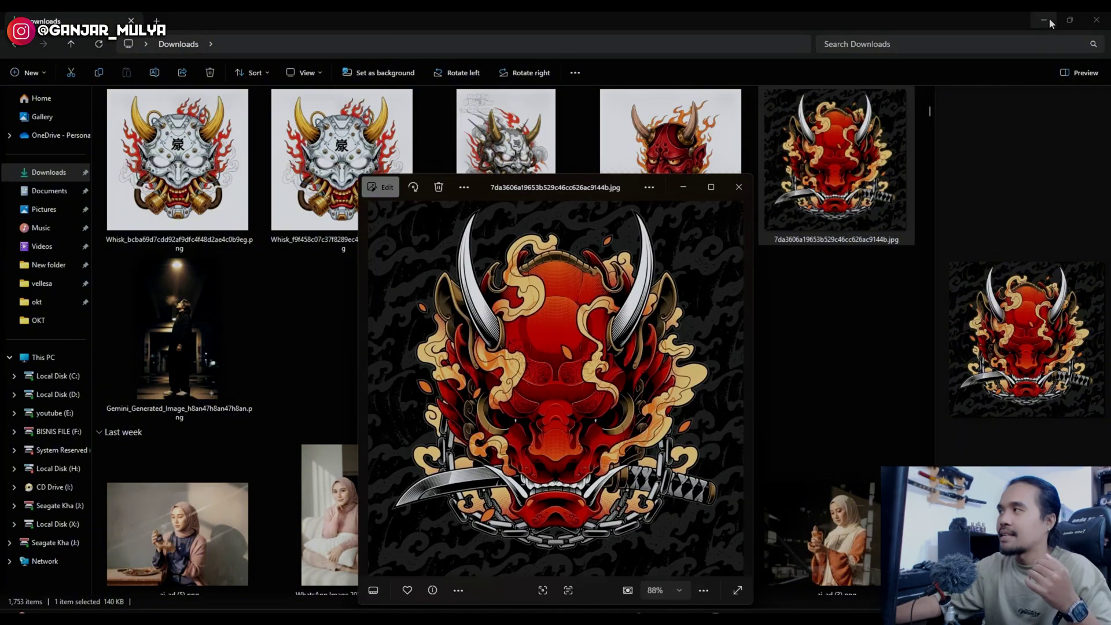
click(1045, 20)
drag(561, 190, 587, 137)
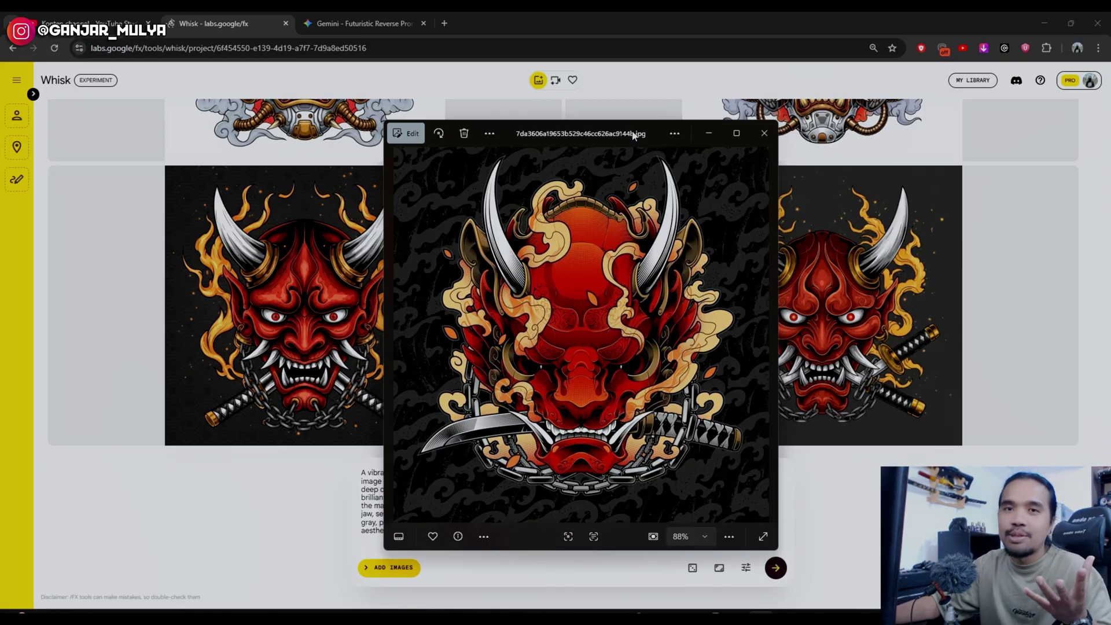
key(alt+F4)
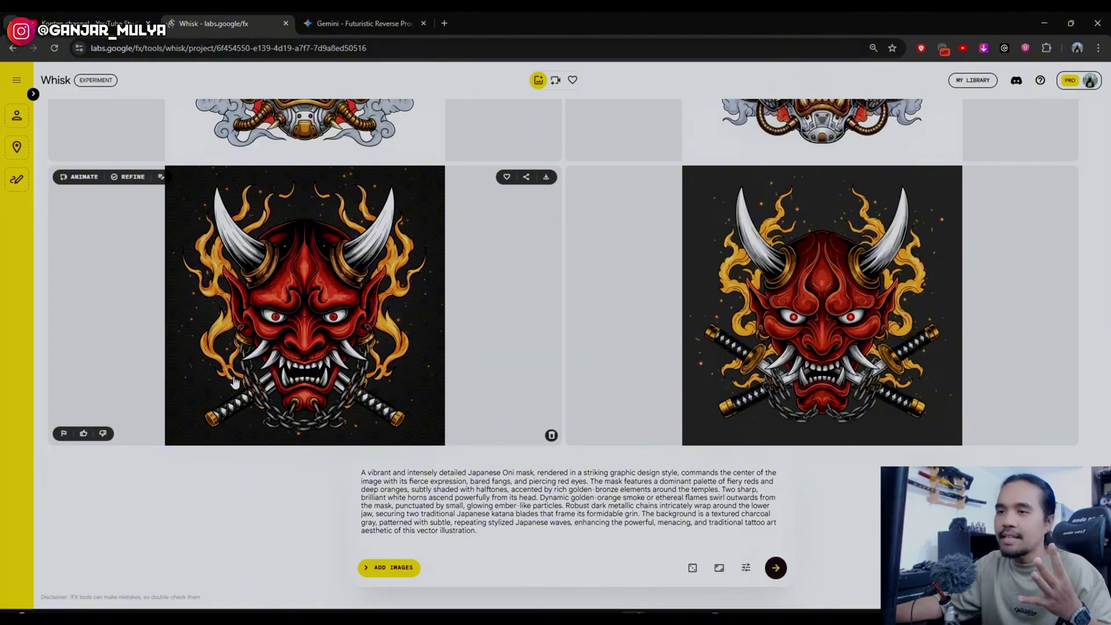
Generate another set of red Oni masks from the same prompt and compare it with the reference image and the previous set.
click(775, 568)
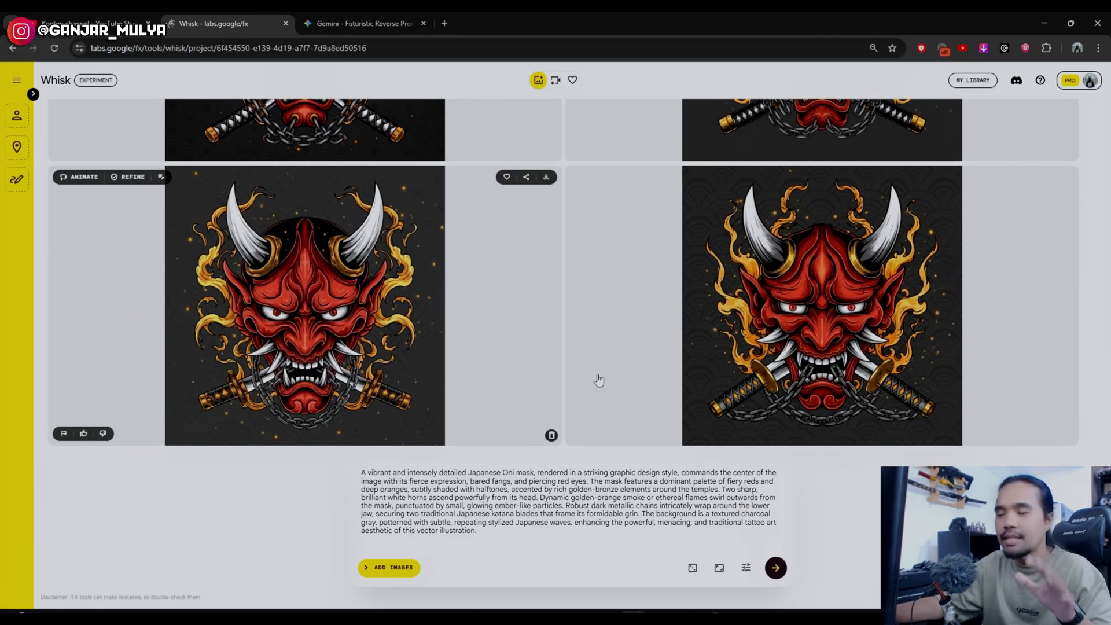
click(760, 612)
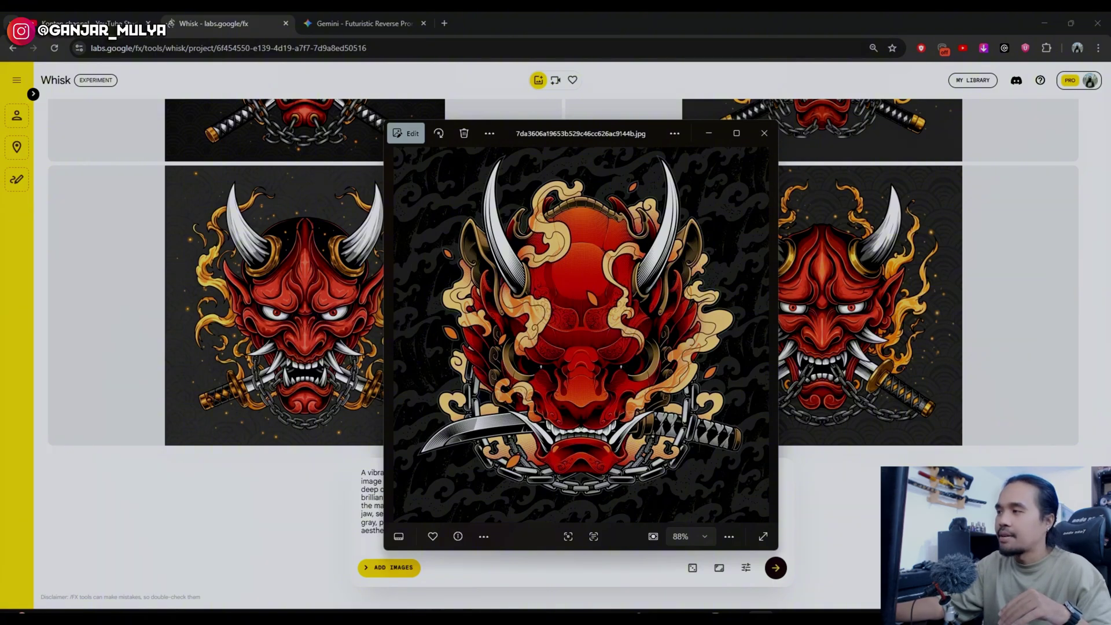
click(186, 355)
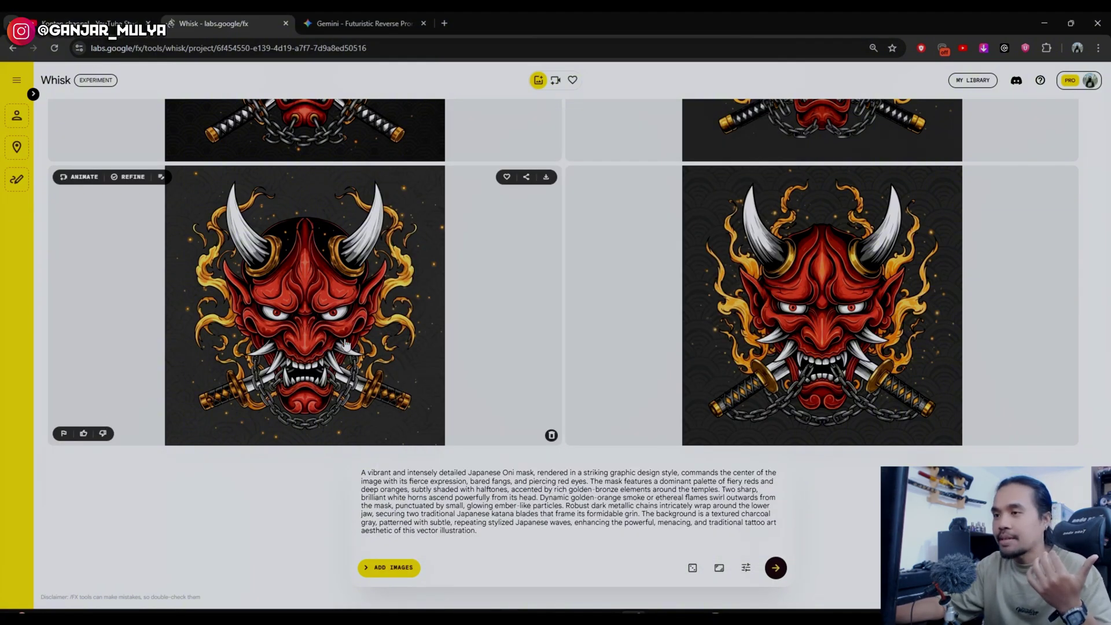
scroll(495, 324, up, 10)
scroll(461, 324, down, 5)
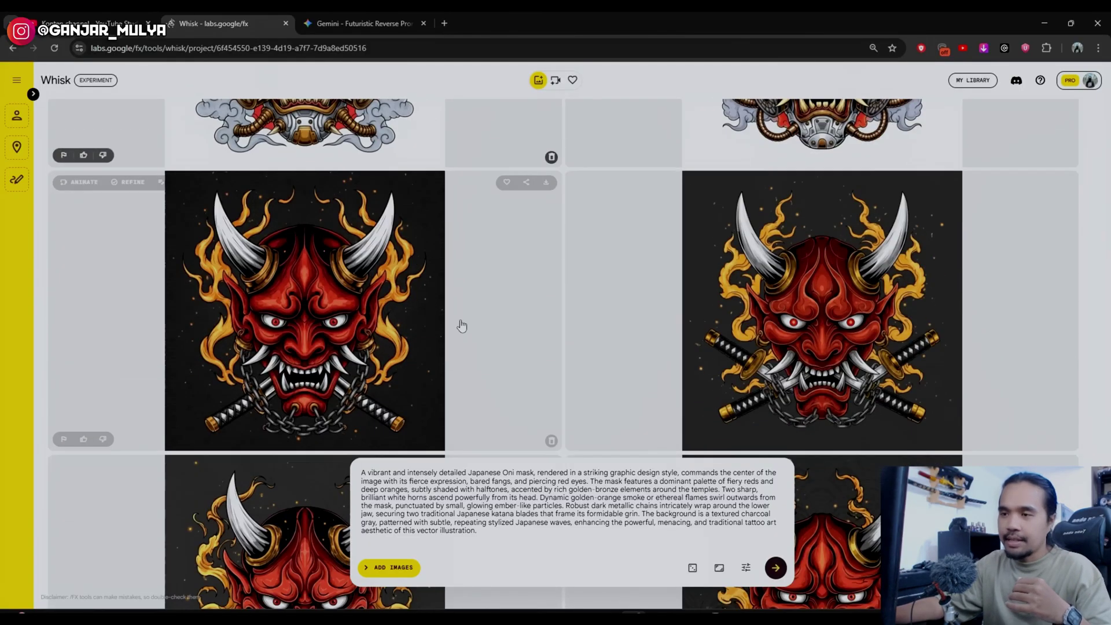
scroll(197, 347, down, 5)
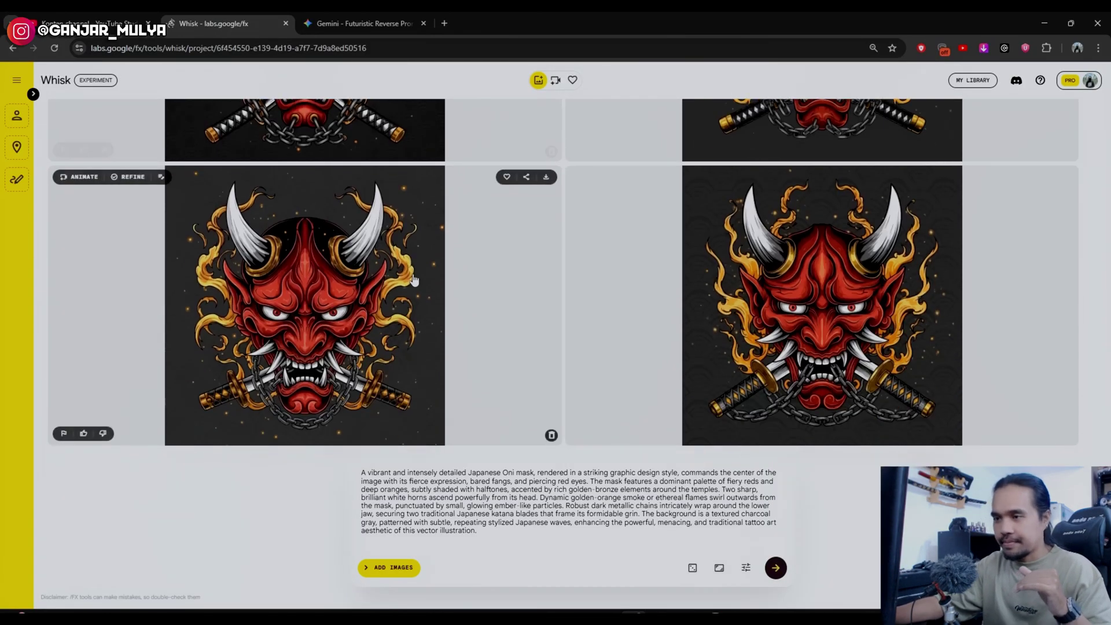